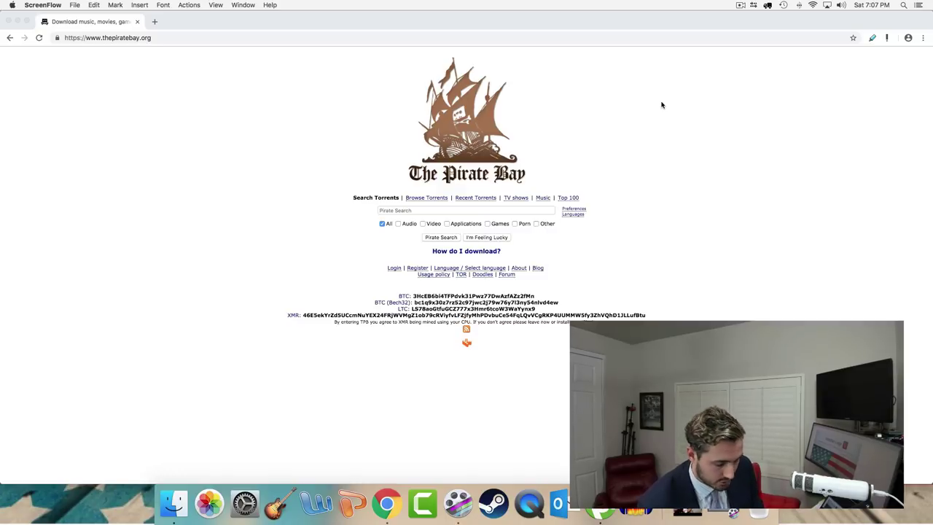
- Search The Pirate Bay for "A Boy and His Dog" and open the 1975 1080p BrRip x264 YIFY torrent's details
click(408, 210)
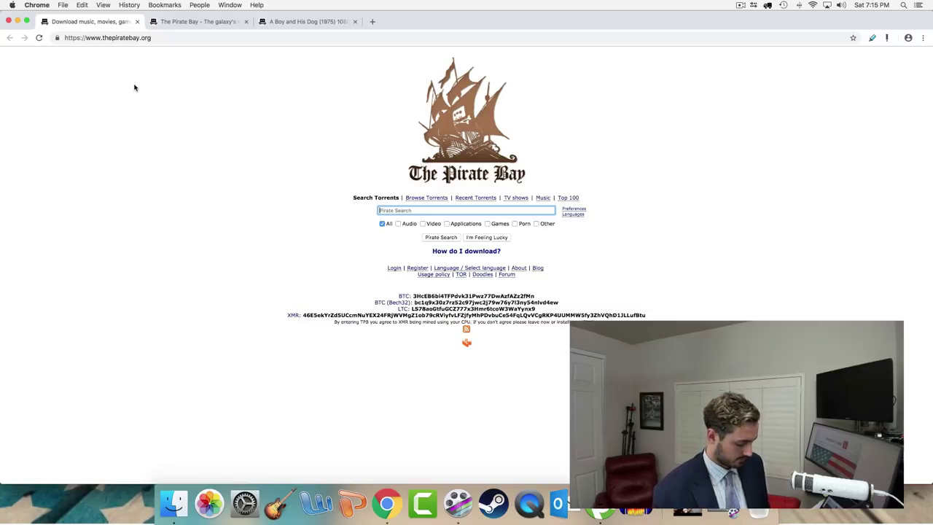
text(A Boy)
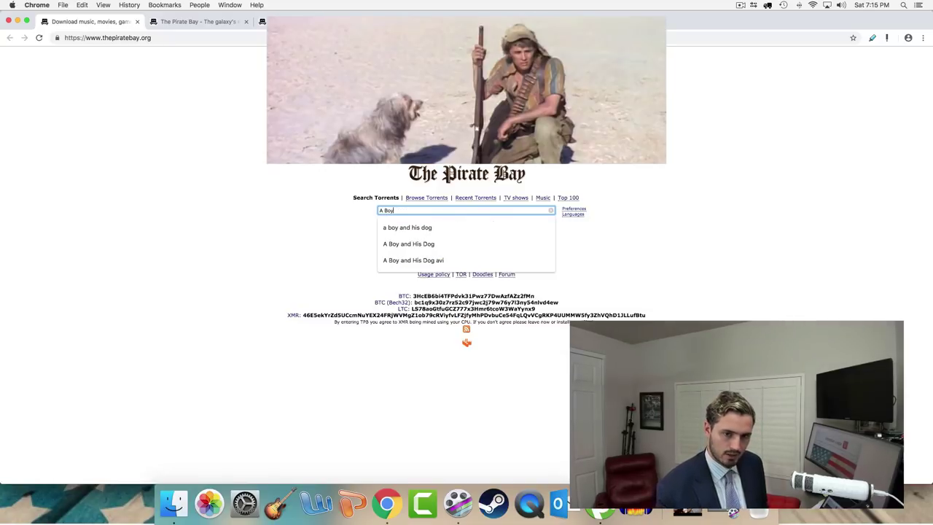
text( and His Dog)
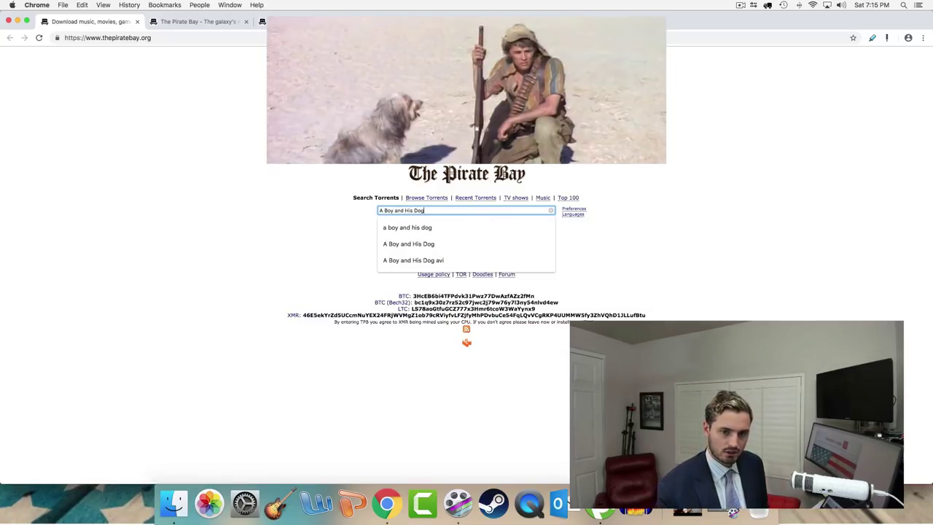
key(Return)
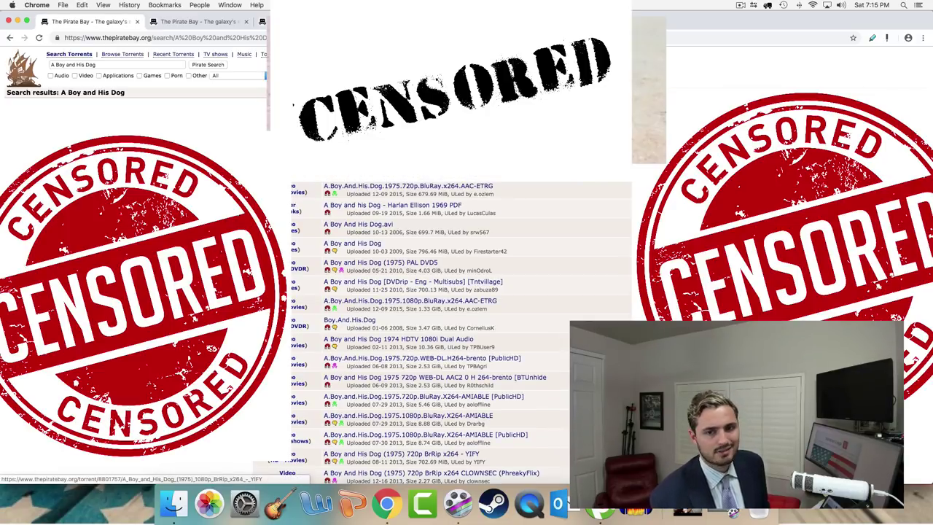
click(400, 453)
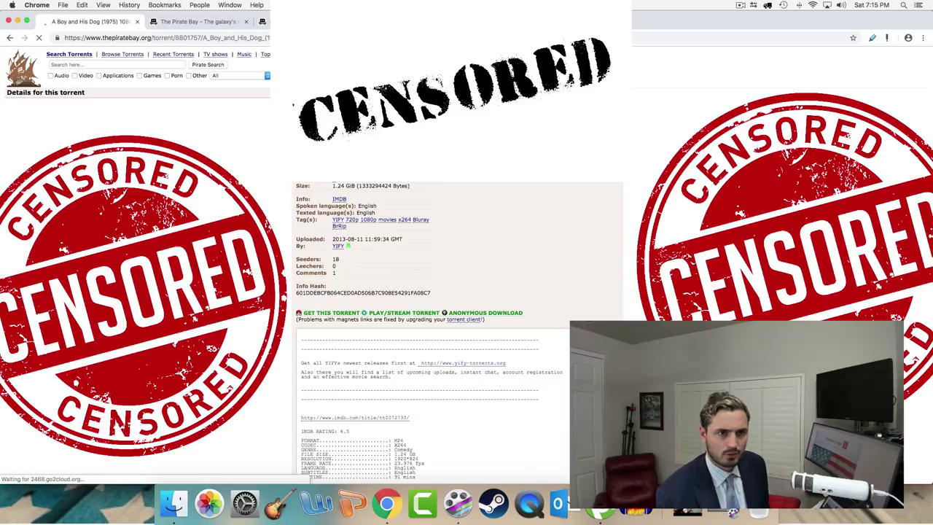
- Get the torrent through its magnet link and start it in µTorrent, keeping the Downloads folder as the save location
scroll(387, 212, down, 5)
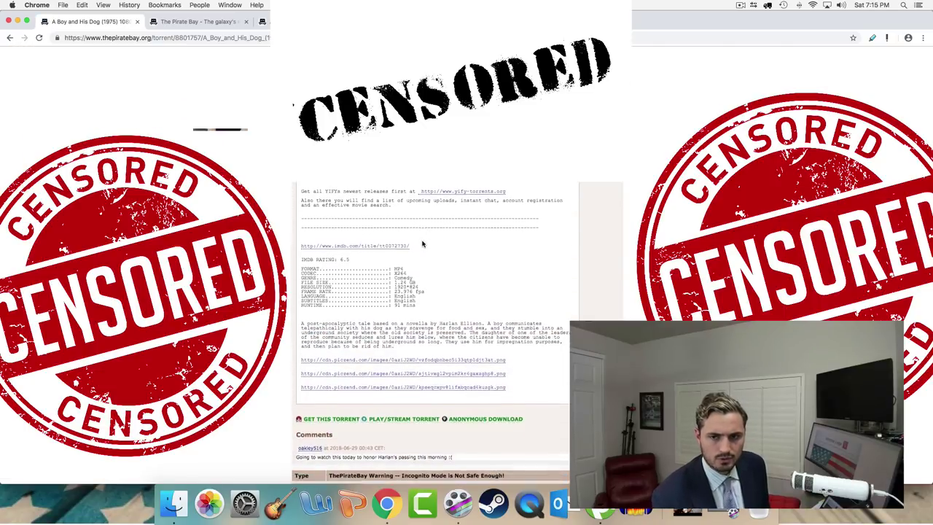
scroll(422, 244, up, 2)
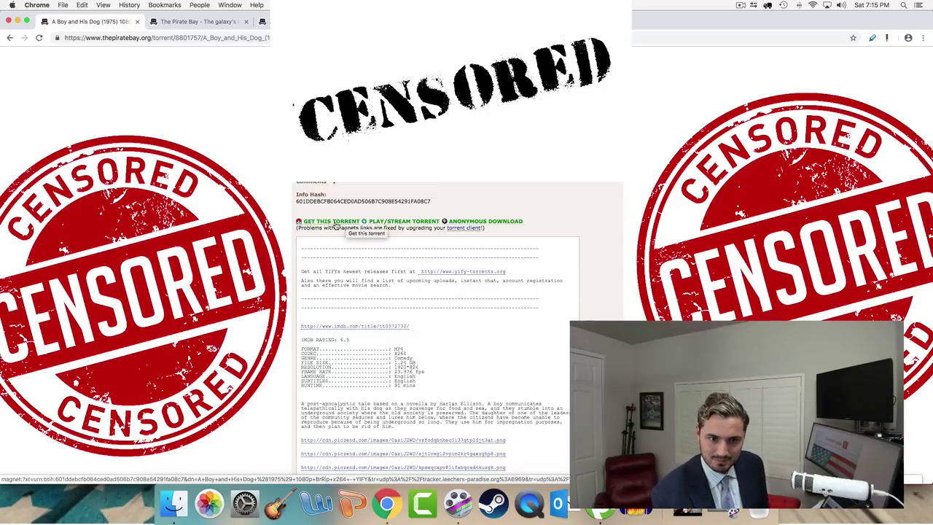
scroll(335, 247, down, 3)
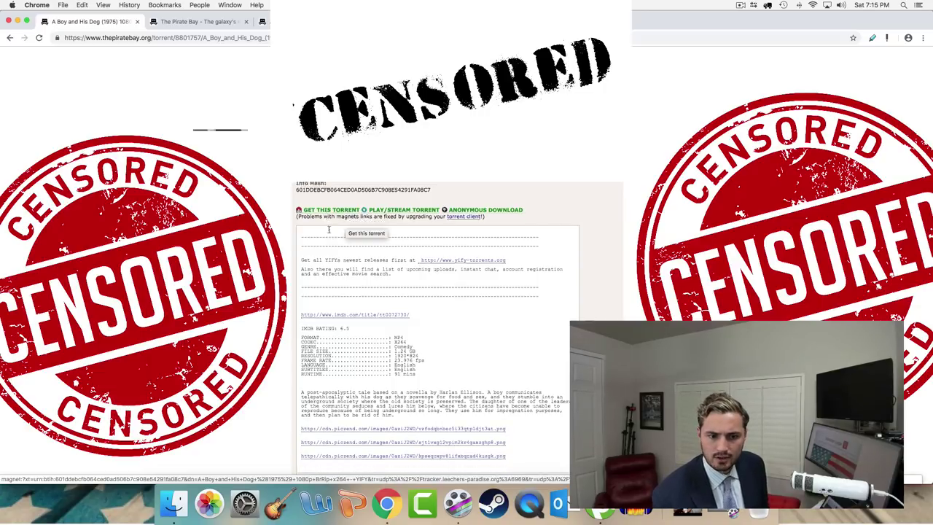
scroll(364, 300, up, 3)
scroll(364, 300, up, 3)
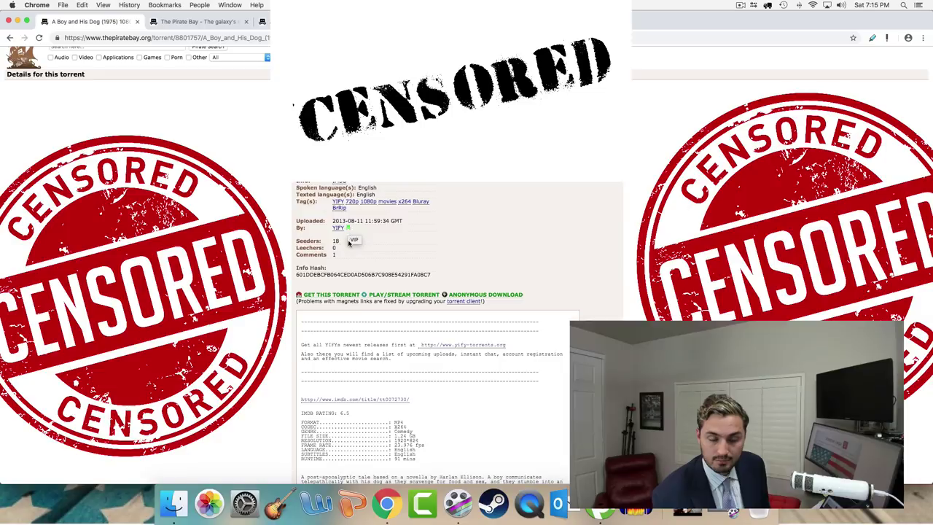
scroll(335, 262, down, 2)
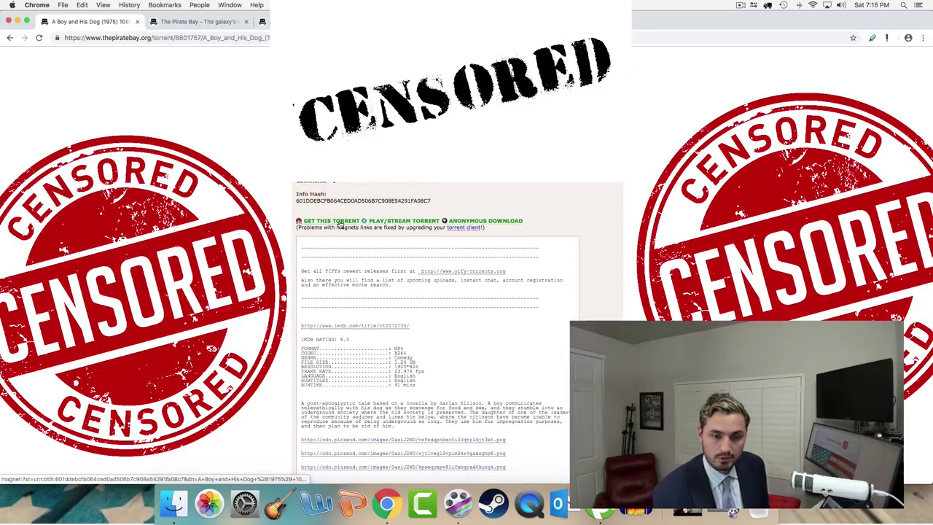
scroll(339, 221, up, 1)
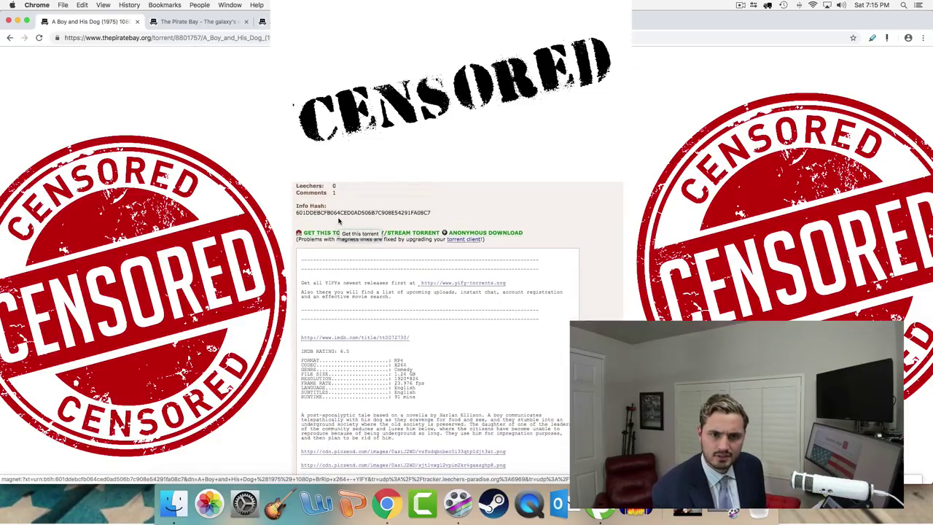
click(333, 230)
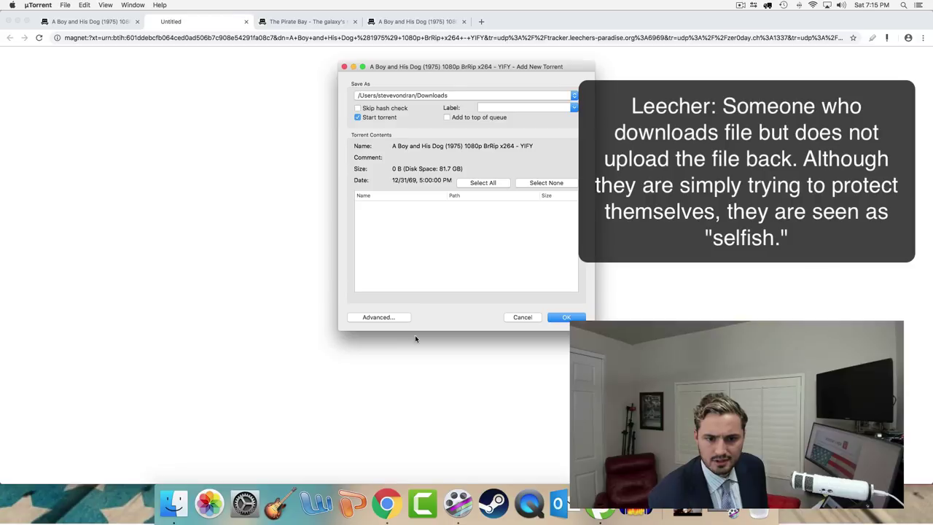
click(568, 317)
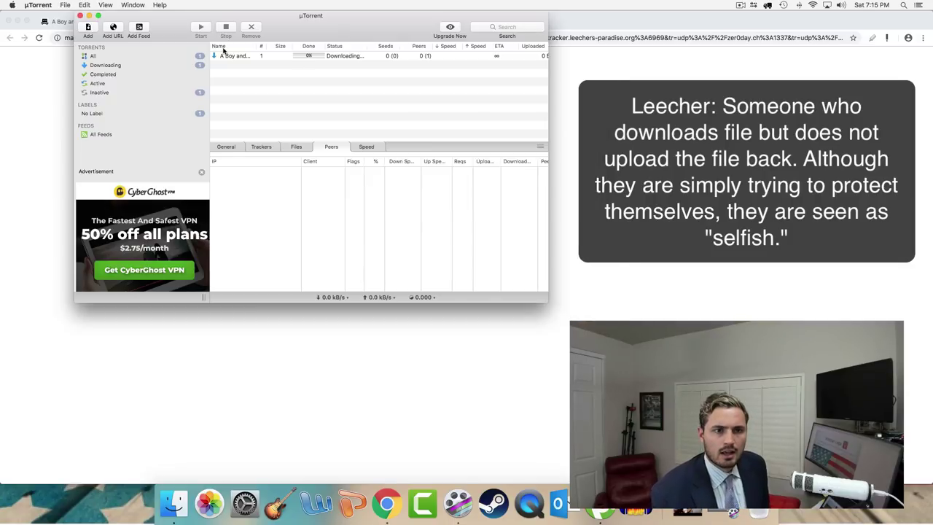
- Review the downloading torrent's general transfer details and its connected peers' clients, speeds and downloaded amounts
click(252, 58)
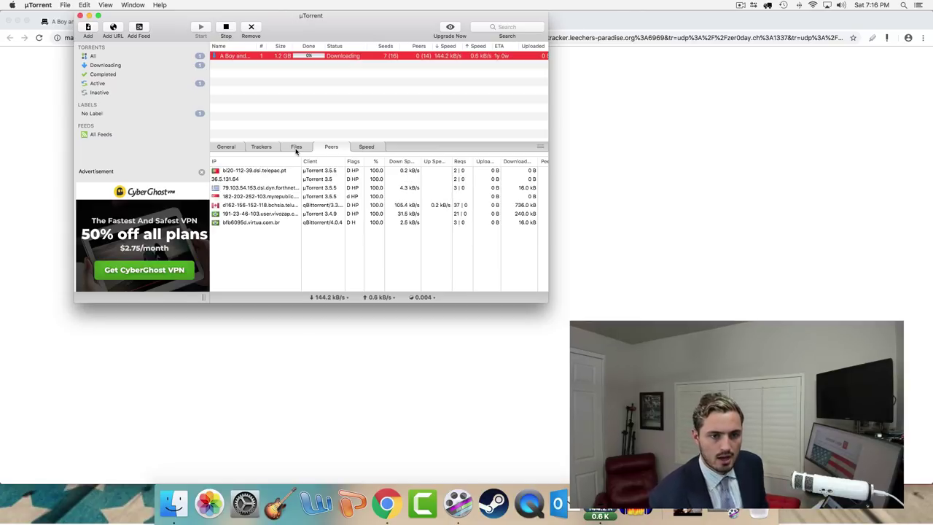
click(233, 149)
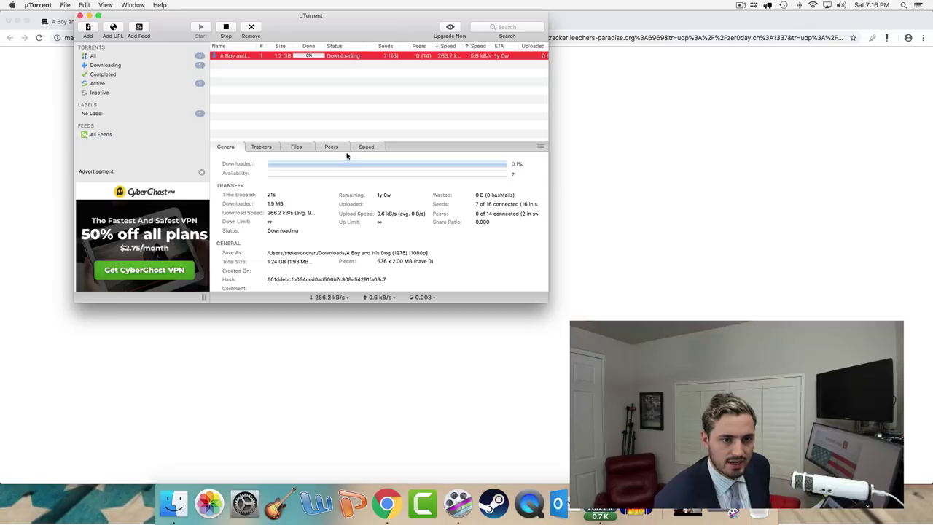
click(339, 151)
click(321, 170)
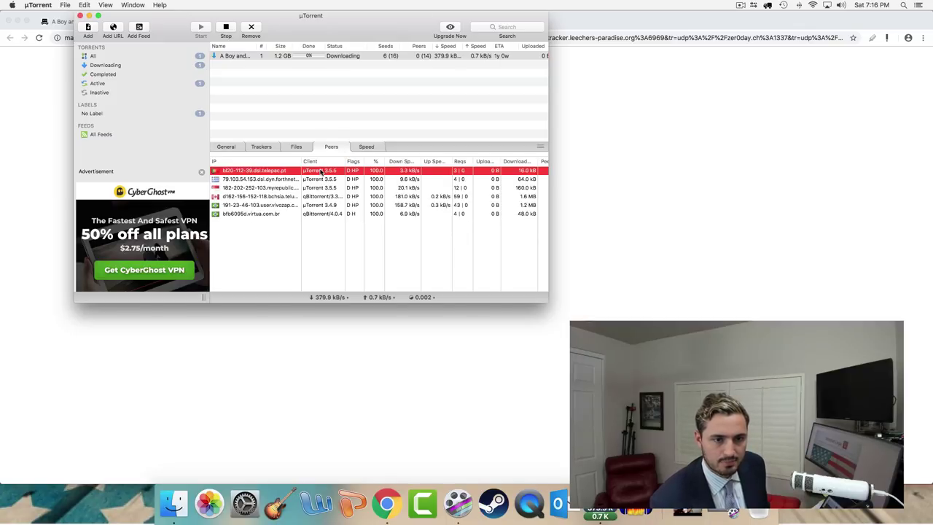
click(325, 182)
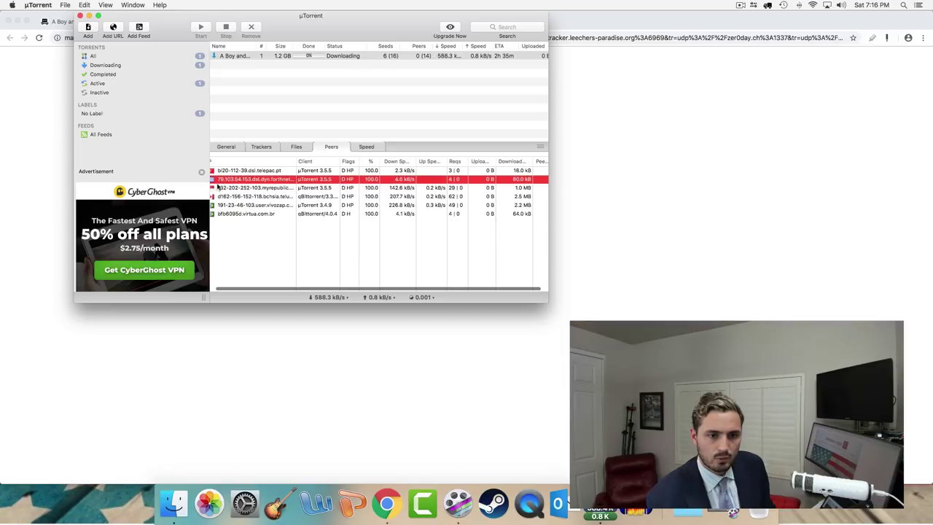
scroll(363, 196, right, 2)
scroll(364, 195, left, 1)
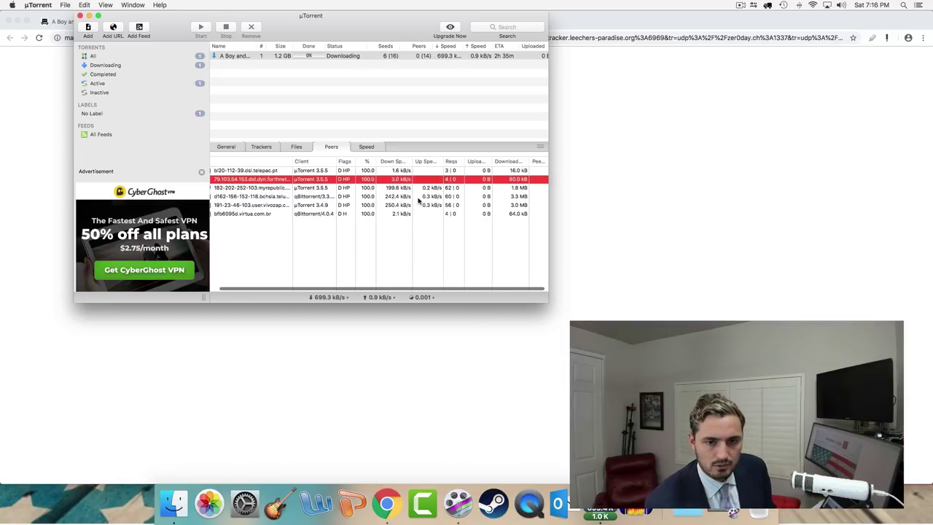
scroll(508, 203, right, 1)
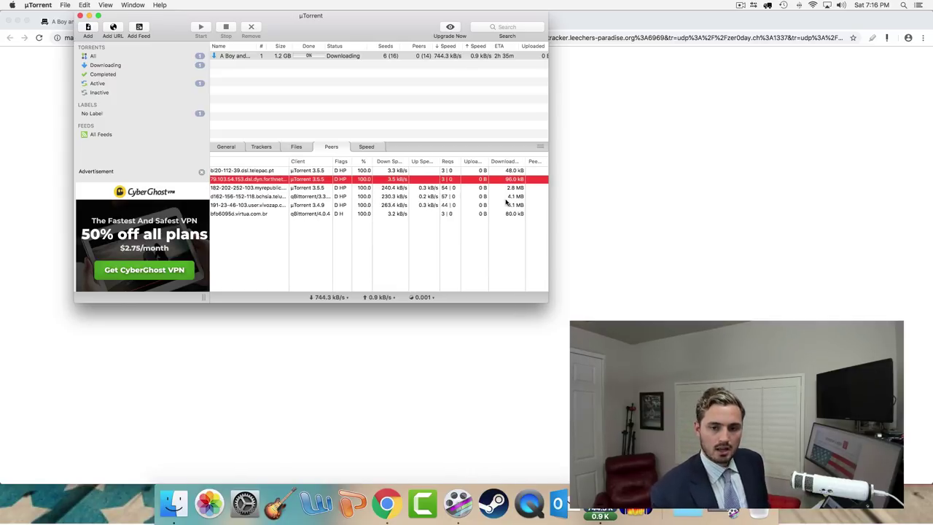
click(504, 200)
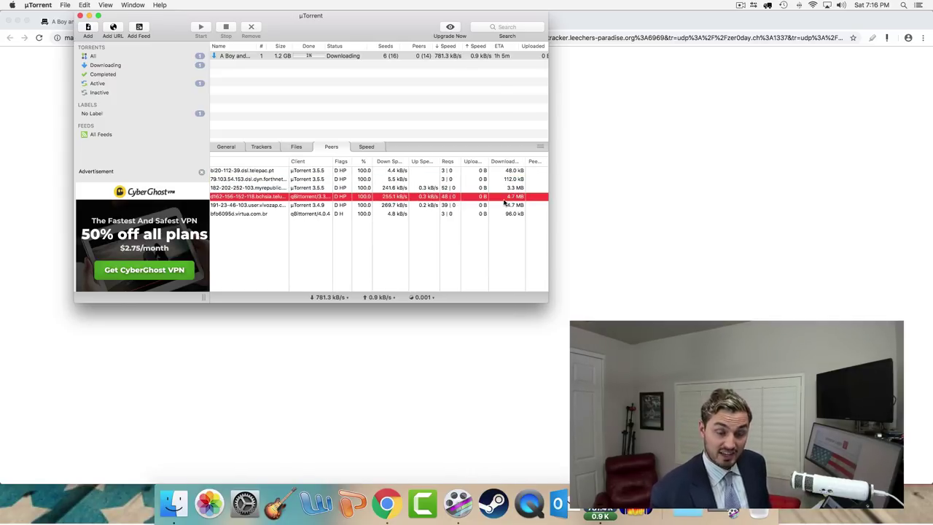
- Compare how much data comes from individual peers of the active torrent and examine their IP addresses
click(248, 56)
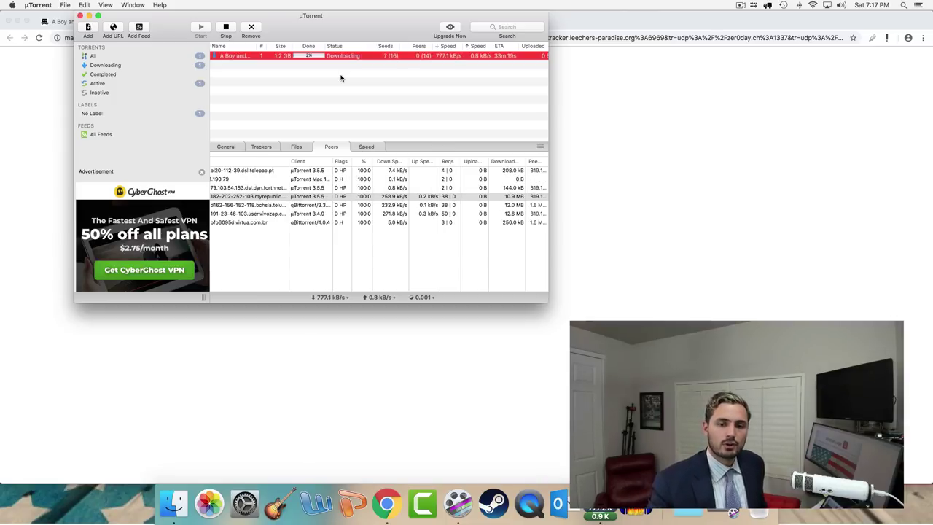
scroll(510, 211, left, 3)
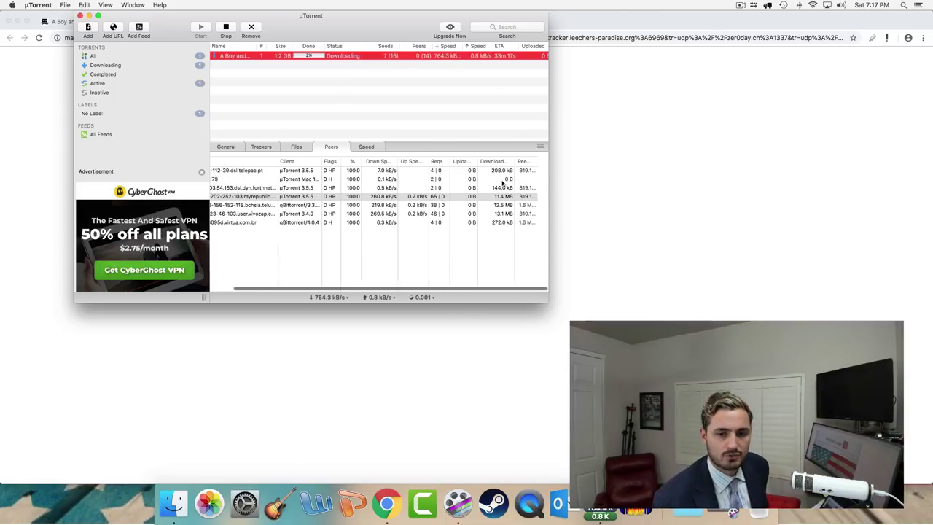
scroll(535, 212, right, 3)
click(512, 199)
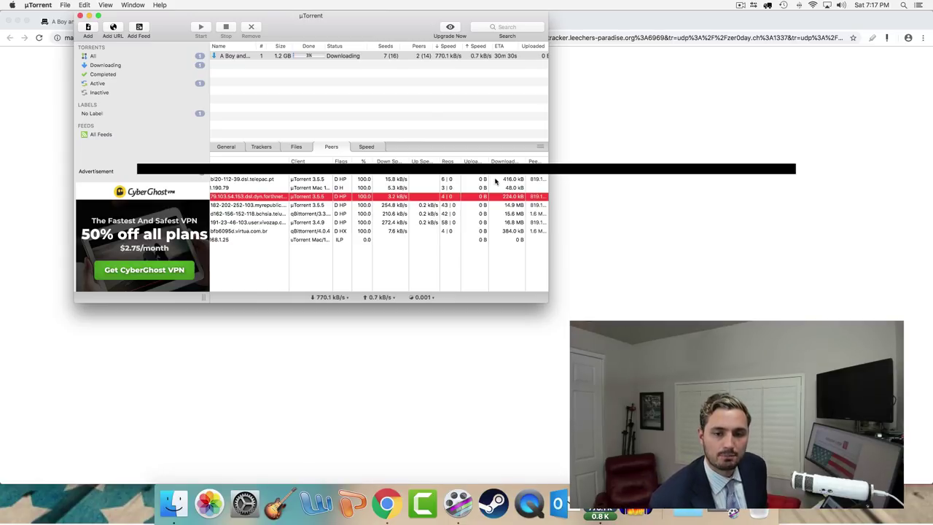
scroll(481, 183, right, 2)
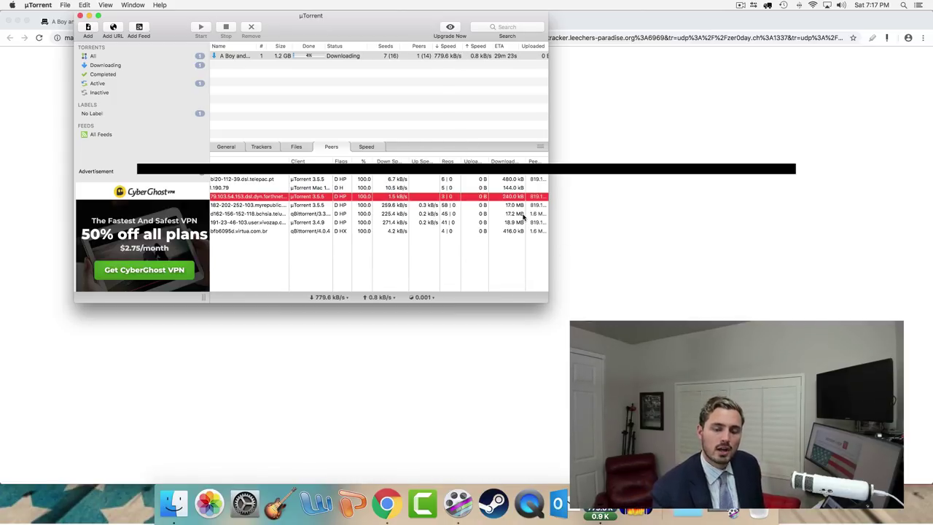
click(487, 189)
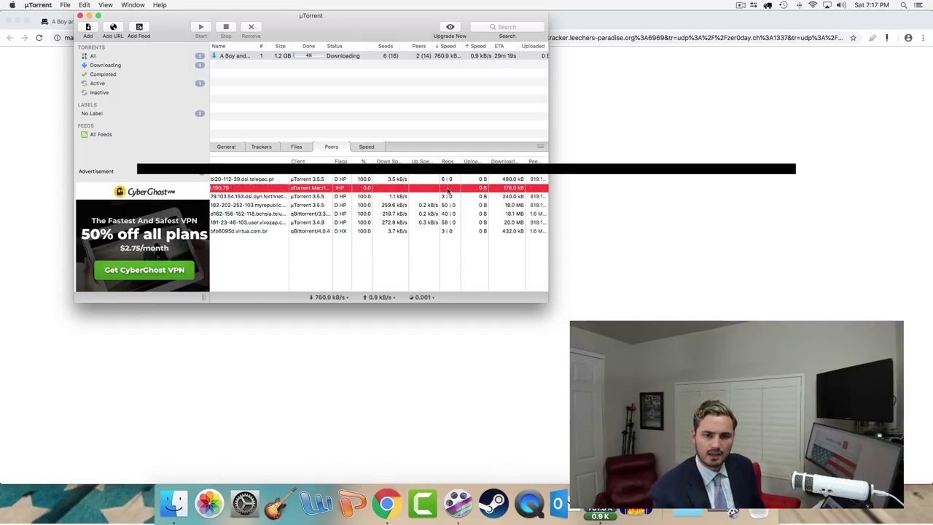
click(236, 196)
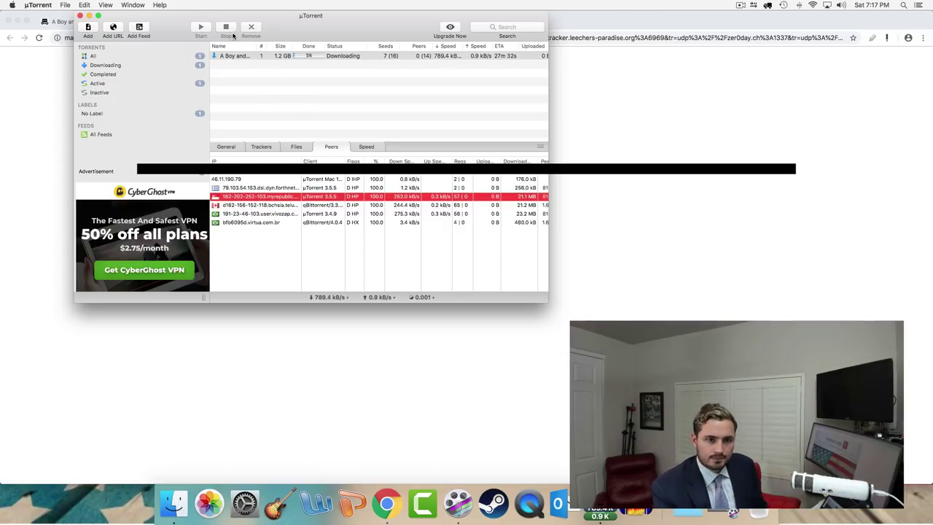
- Stop the A Boy and His Dog torrent's download
click(243, 55)
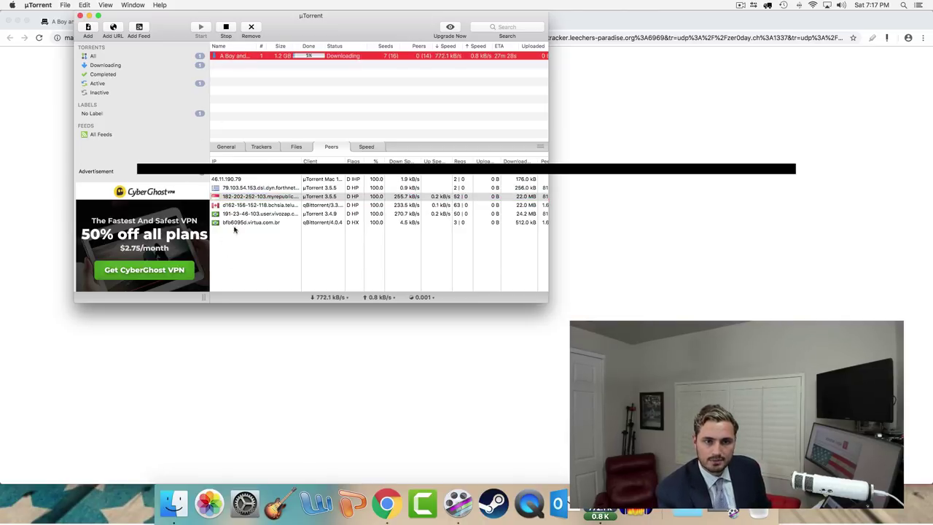
scroll(308, 221, right, 3)
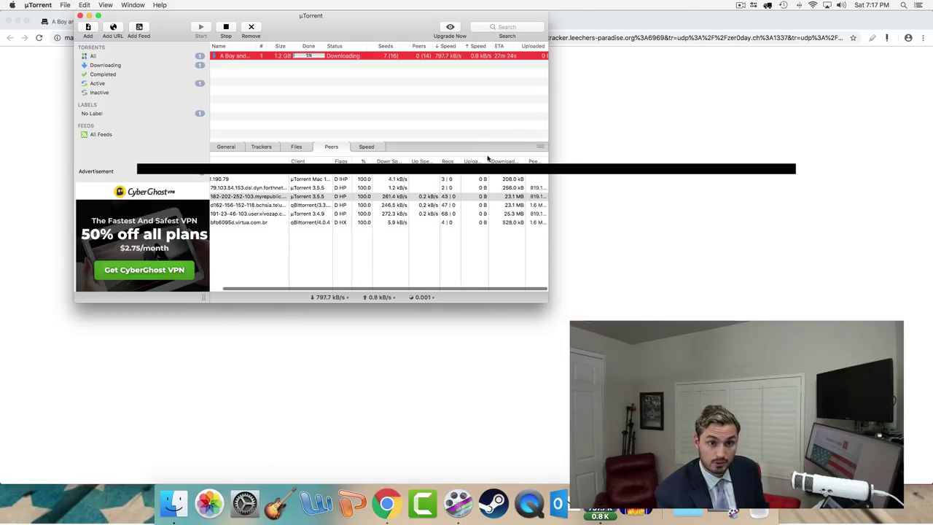
click(226, 28)
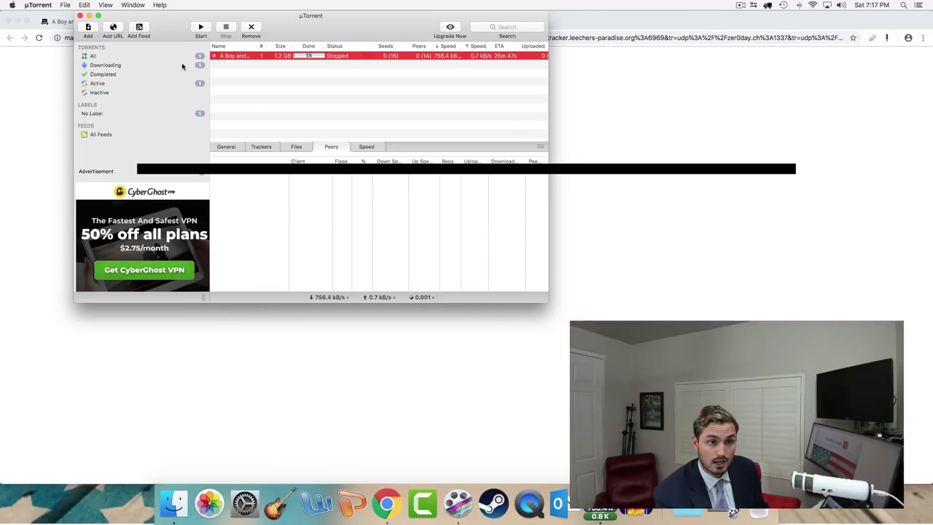
- In the bandwidth preferences, enable the manual upload limit and the seeding rate limit, setting both to 2 kB/s
click(84, 4)
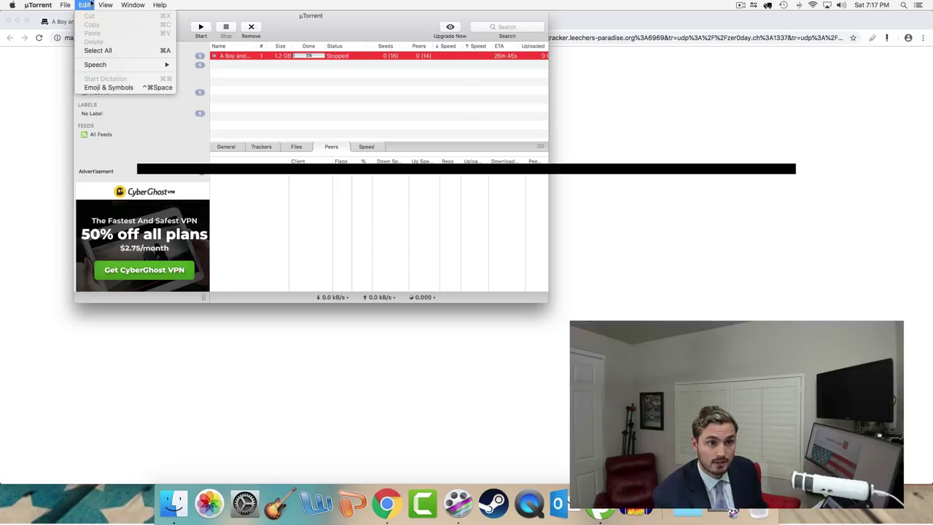
mouse_move(133, 4)
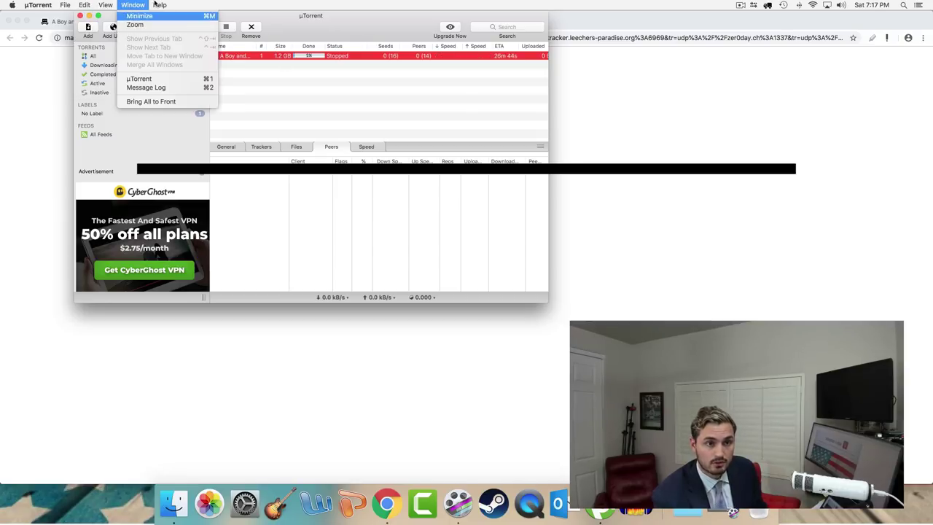
mouse_move(38, 4)
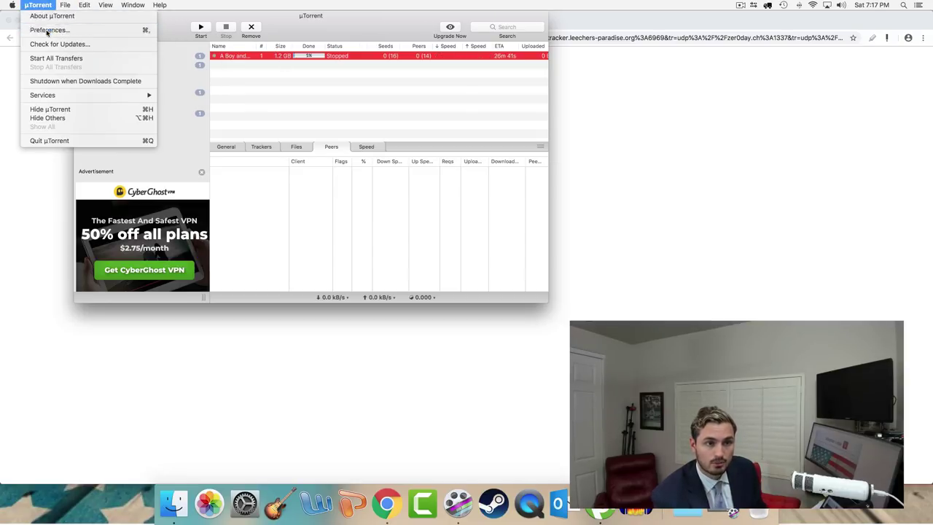
click(46, 30)
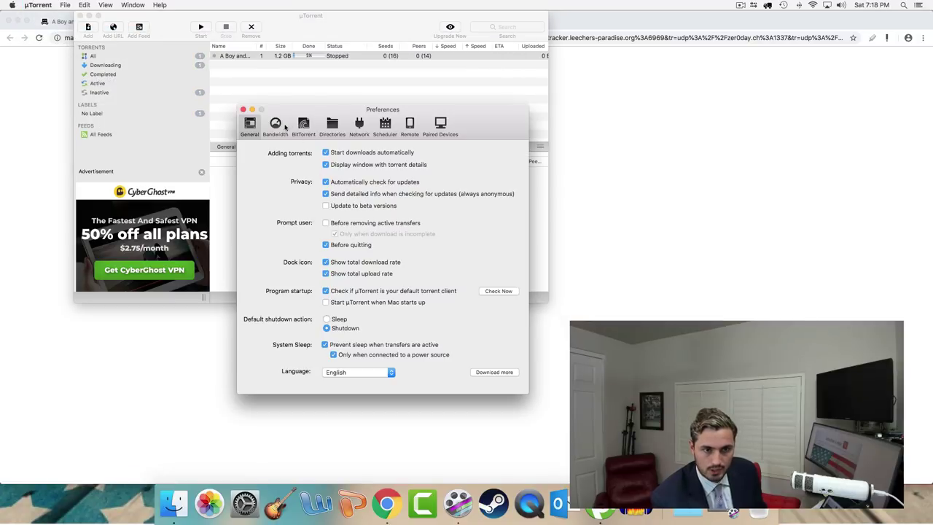
click(276, 128)
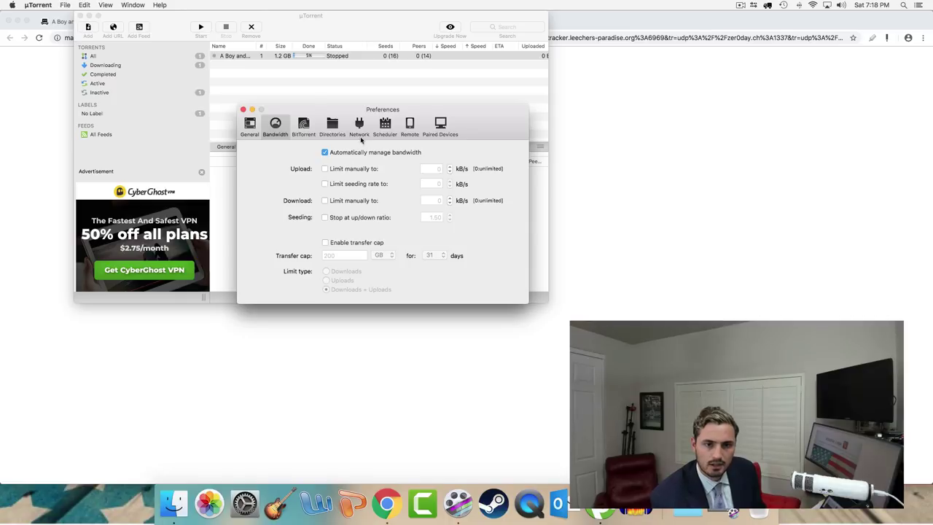
click(324, 184)
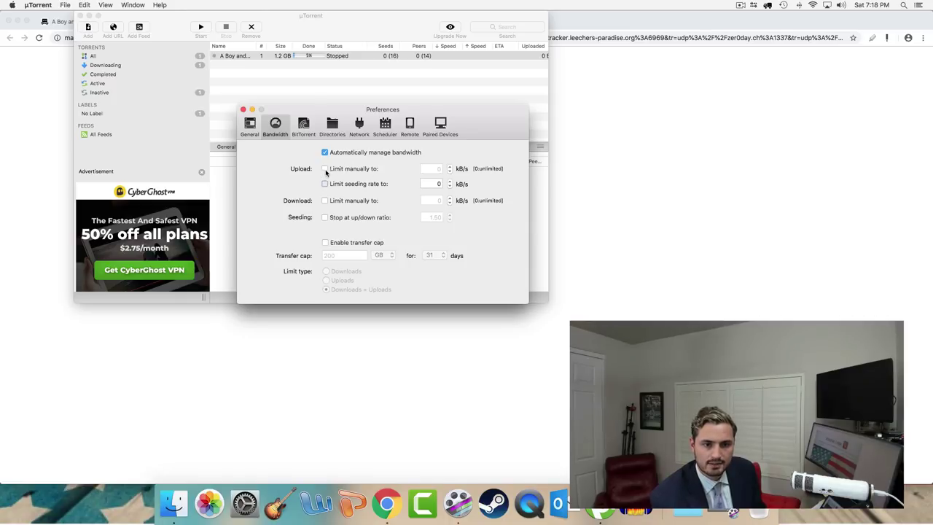
click(325, 168)
click(436, 169)
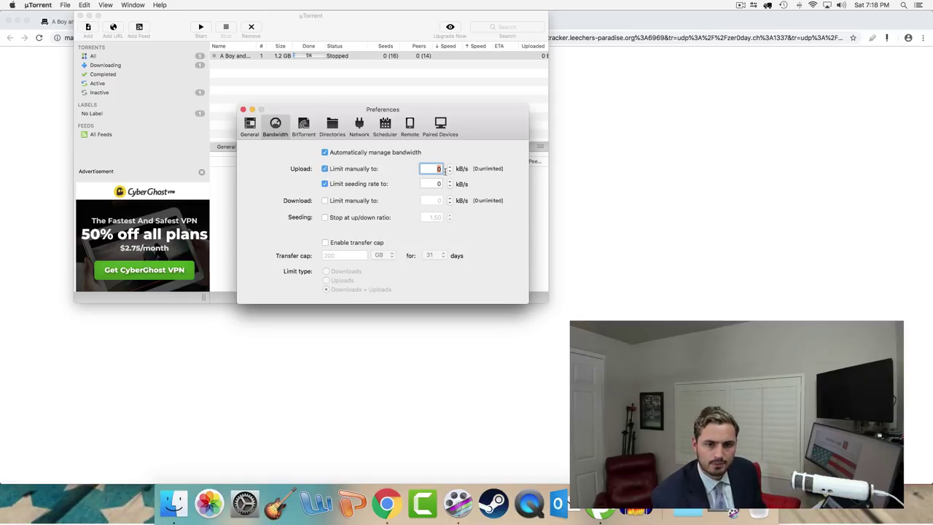
text(2)
key(Tab)
text(2)
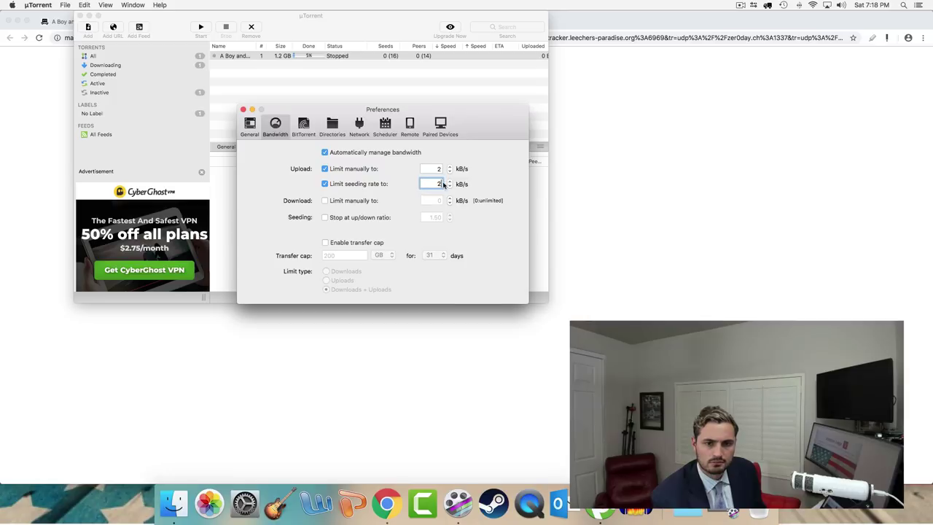
- Enable stopping seeding at an up/down ratio of 1.50
click(338, 222)
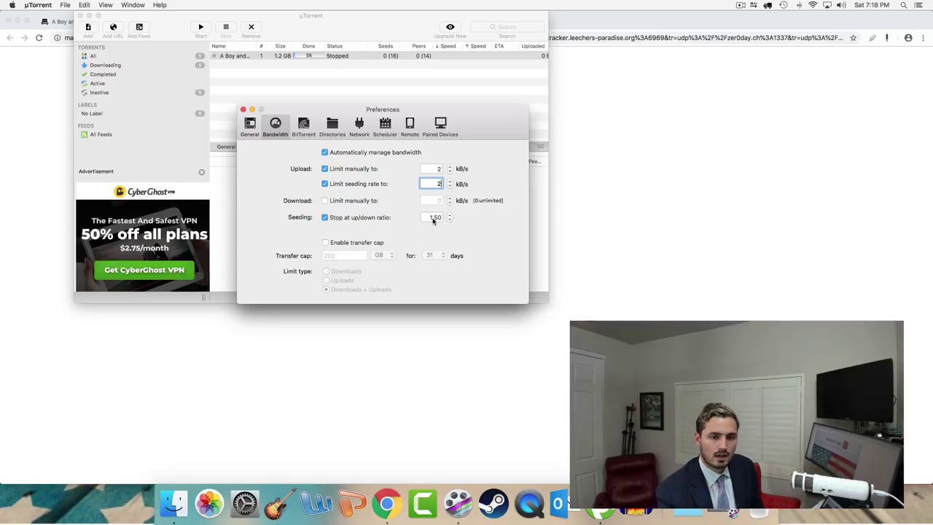
click(437, 217)
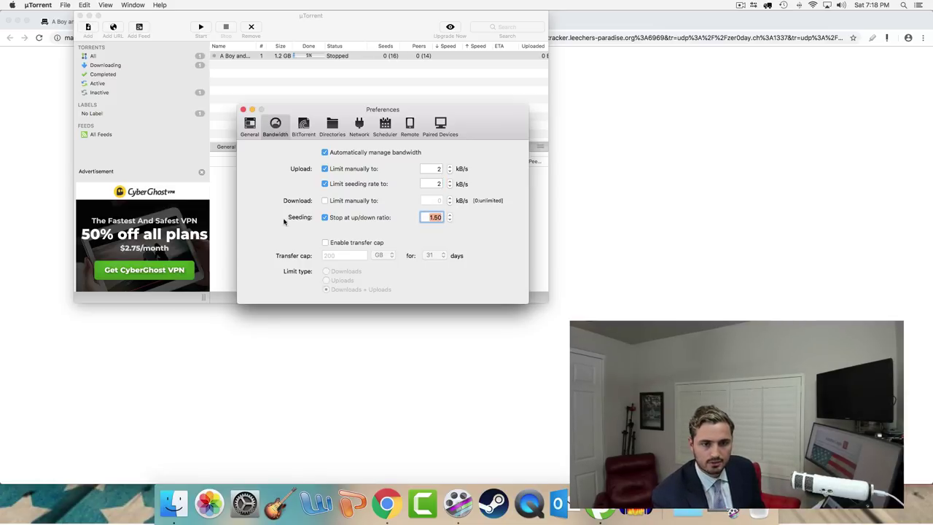
- Look through the BitTorrent, directories, network, scheduler and remote preferences, and close the preferences
click(305, 128)
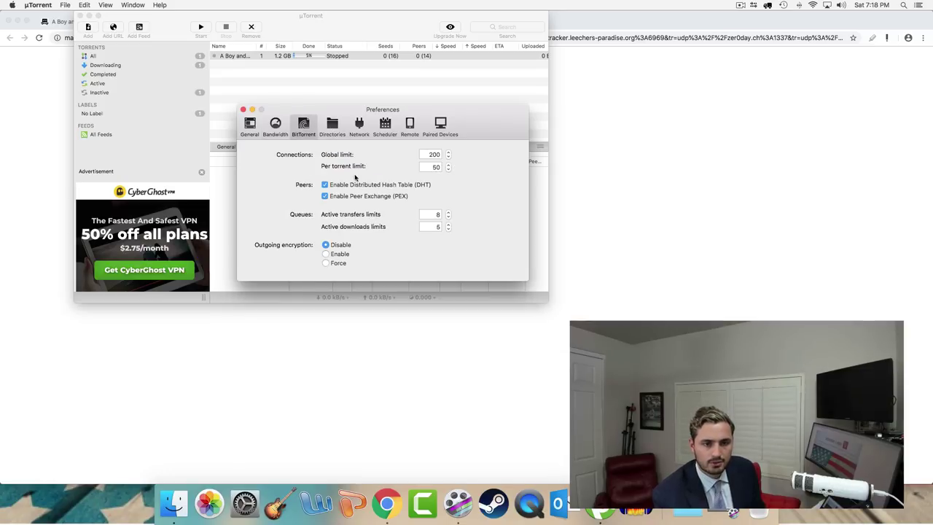
click(333, 130)
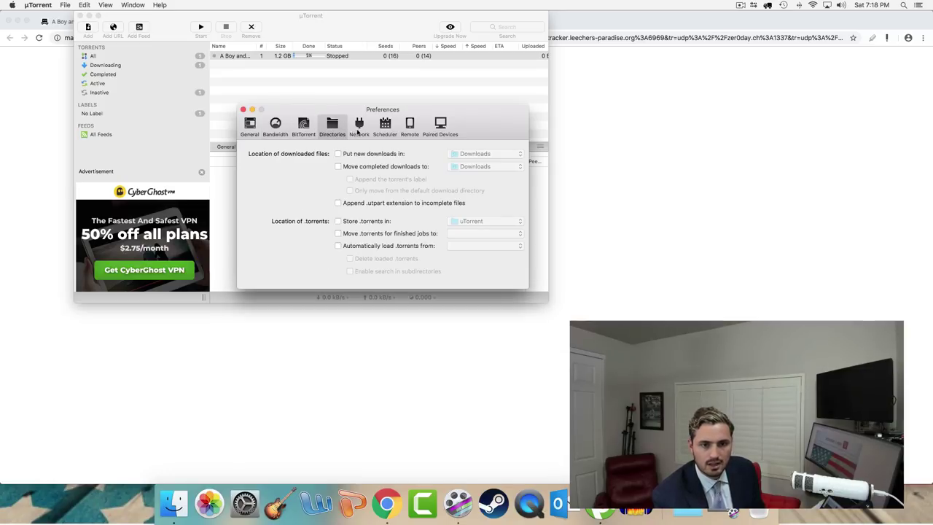
click(359, 131)
click(386, 131)
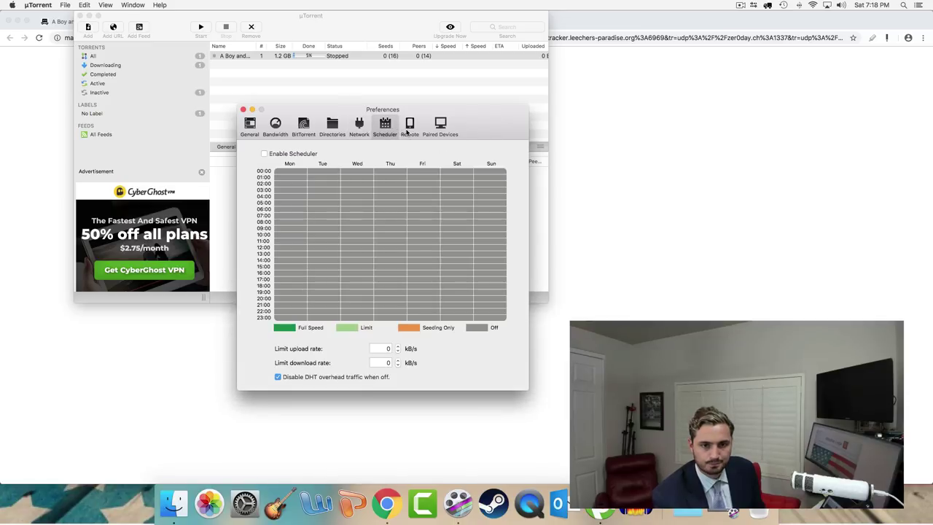
click(410, 127)
click(290, 131)
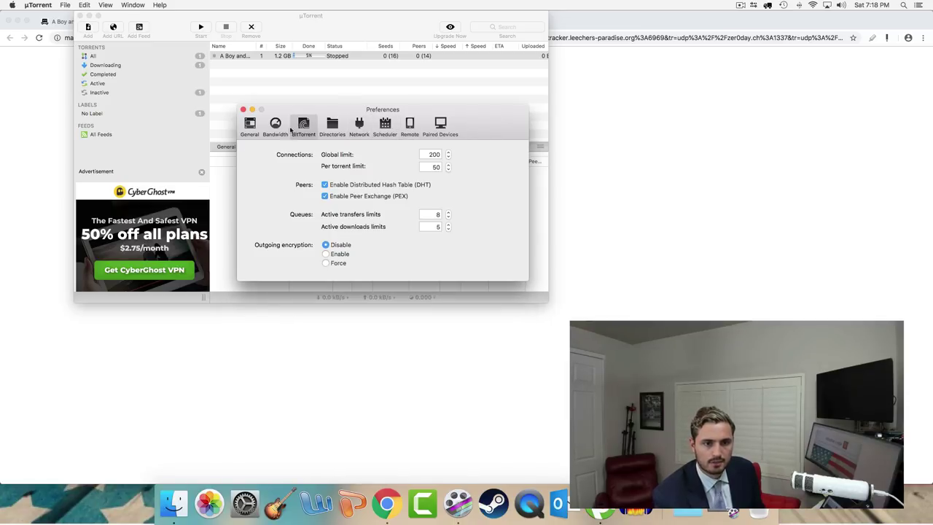
click(243, 109)
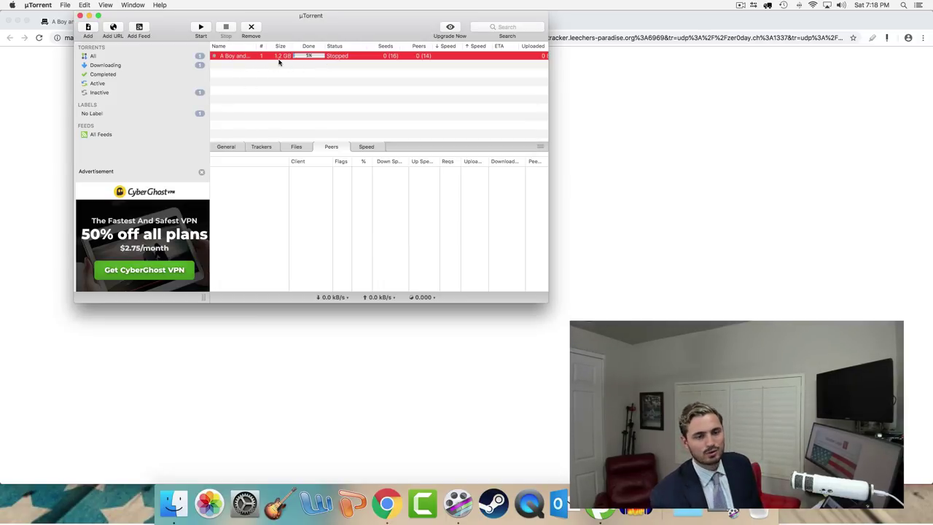